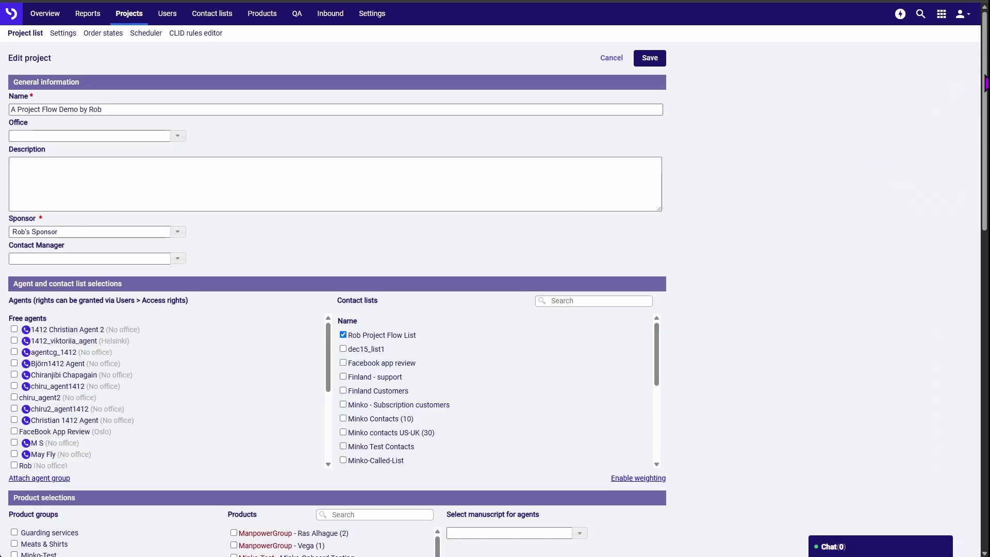
Review the project's outcome settings, including the options of a blank new outcome, and leave the project edit without saving
{"action": "left_click_drag", "start_coordinate": [985, 82], "coordinate": [976, 312]}
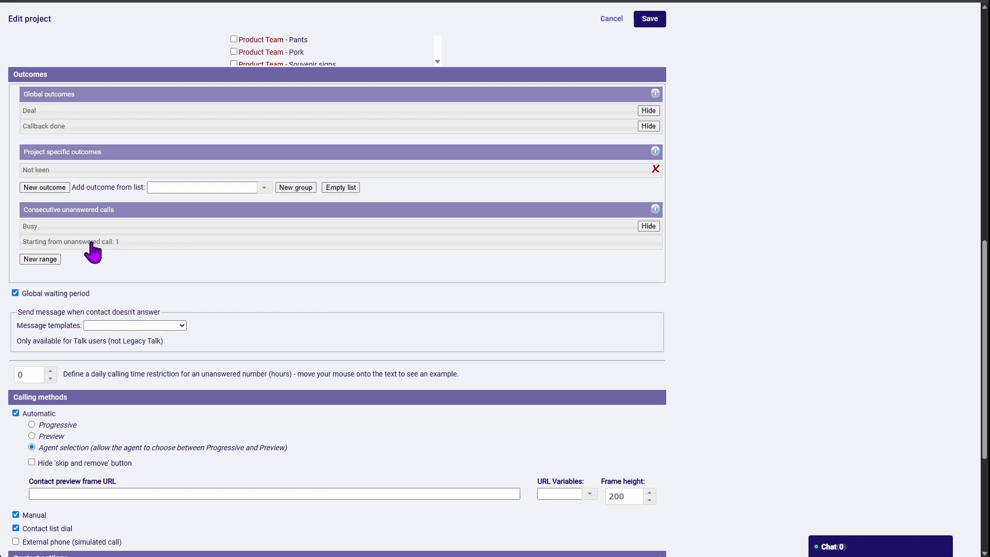
{"action": "left_click", "coordinate": [46, 187]}
{"action": "scroll", "coordinate": [551, 297], "scroll_direction": "down", "scroll_amount": 3}
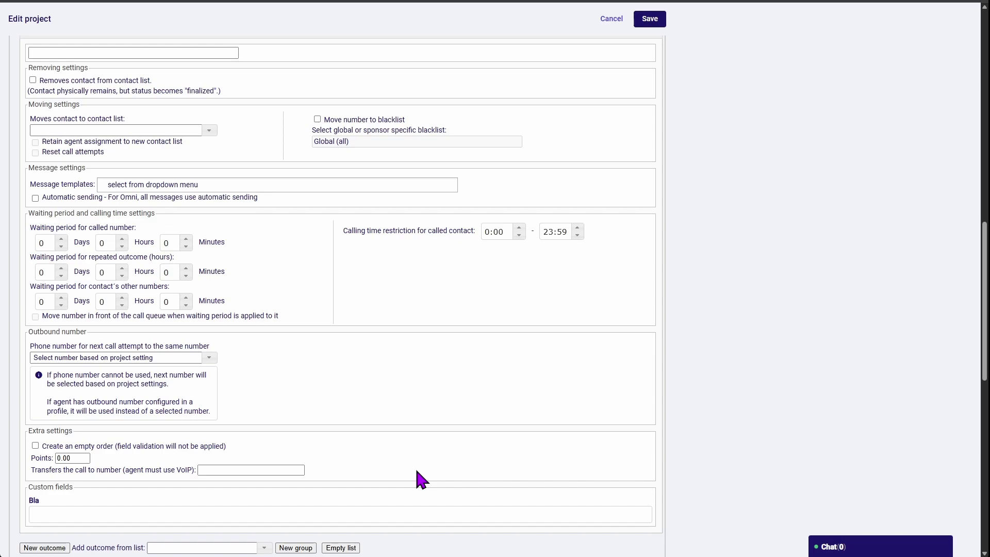
{"action": "left_click", "coordinate": [611, 21]}
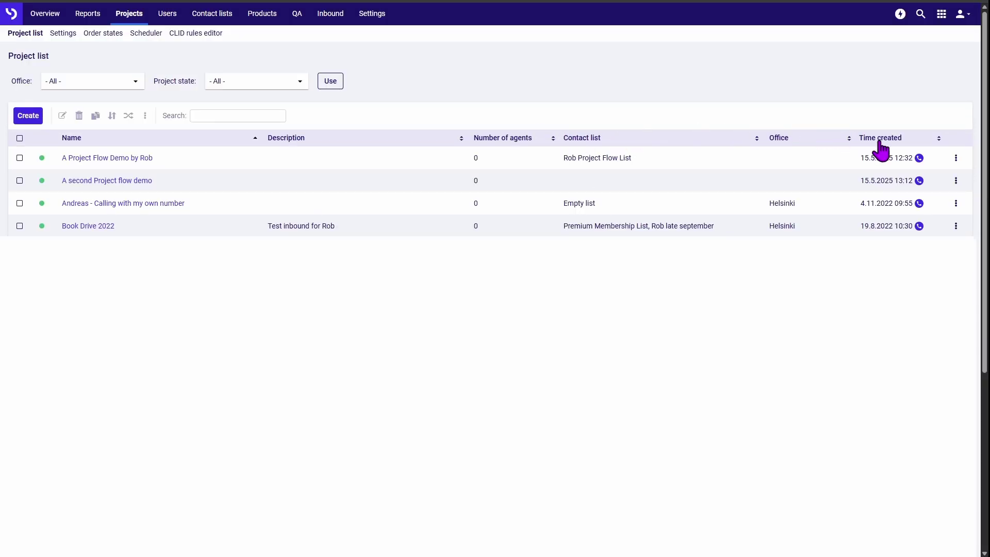
Open the ProjectFlow of the first listed project and add a project-specific outcome named Potential
{"action": "left_click", "coordinate": [955, 159]}
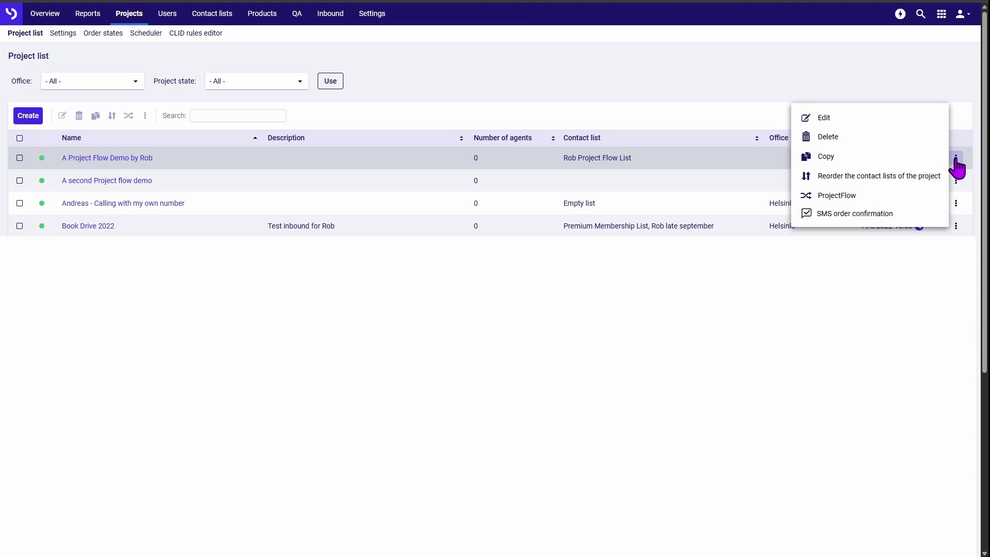
{"action": "left_click", "coordinate": [880, 201]}
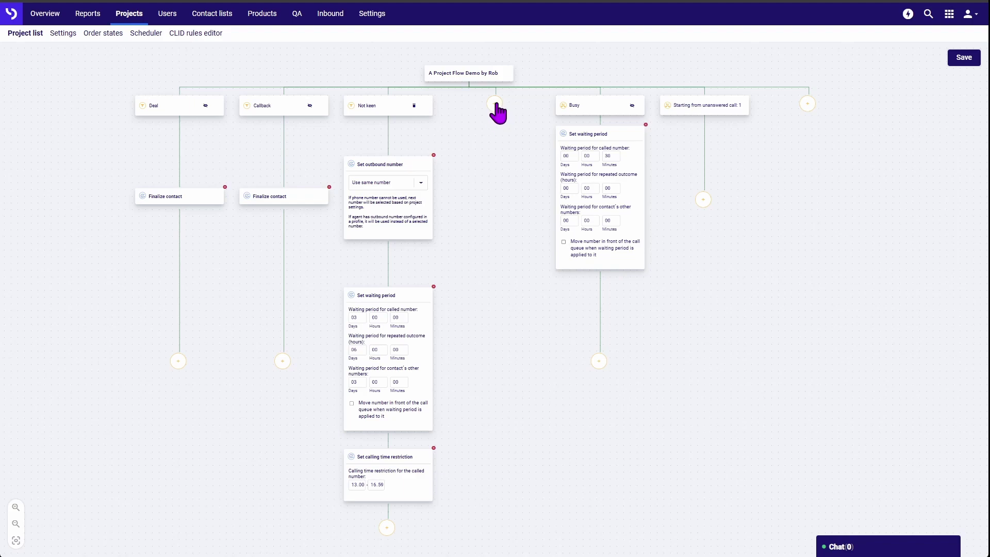
{"action": "left_click", "coordinate": [496, 105]}
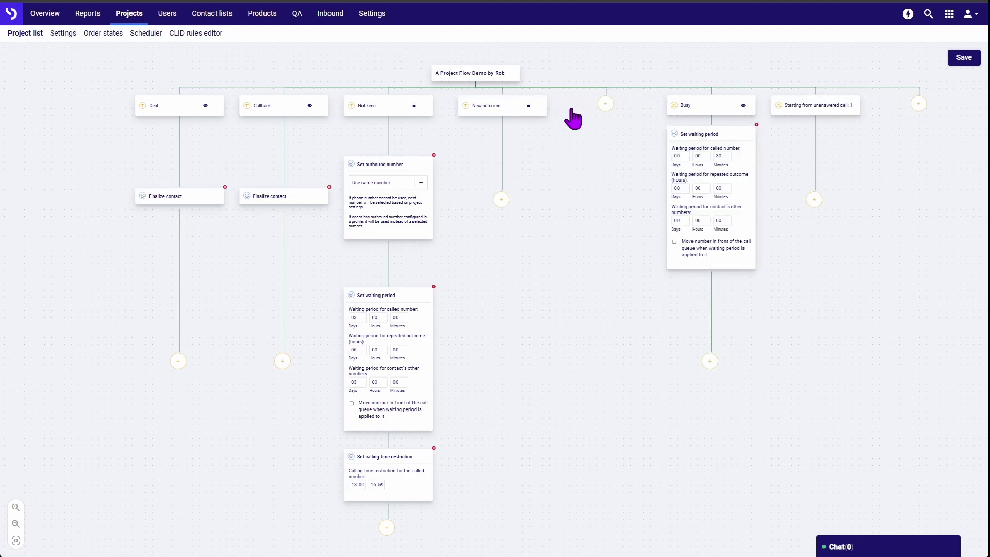
{"action": "scroll", "coordinate": [571, 111], "scroll_direction": "up", "scroll_amount": 3}
{"action": "scroll", "coordinate": [570, 110], "scroll_direction": "up", "scroll_amount": 2}
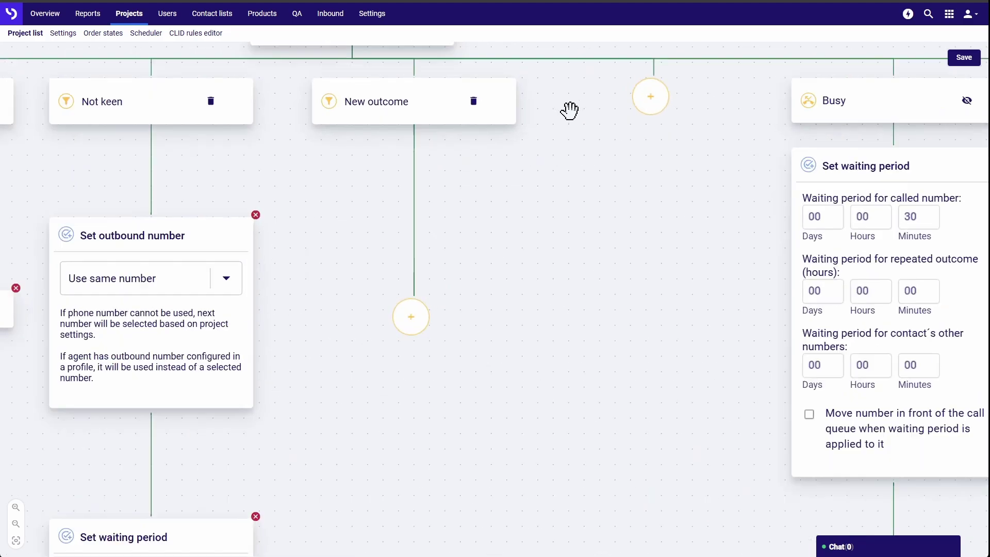
{"action": "left_click_drag", "start_coordinate": [500, 184], "coordinate": [608, 265]}
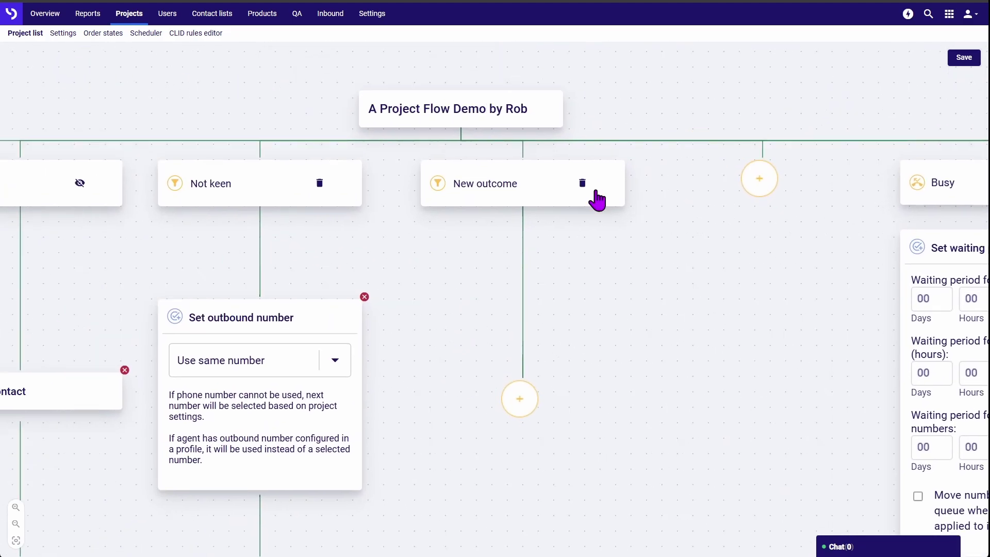
{"action": "key", "text": "ctrl+a"}
{"action": "type", "text": "Potential"}
Add a Set outbound number action under the Potential outcome, set to Use same number
{"action": "left_click", "coordinate": [519, 400]}
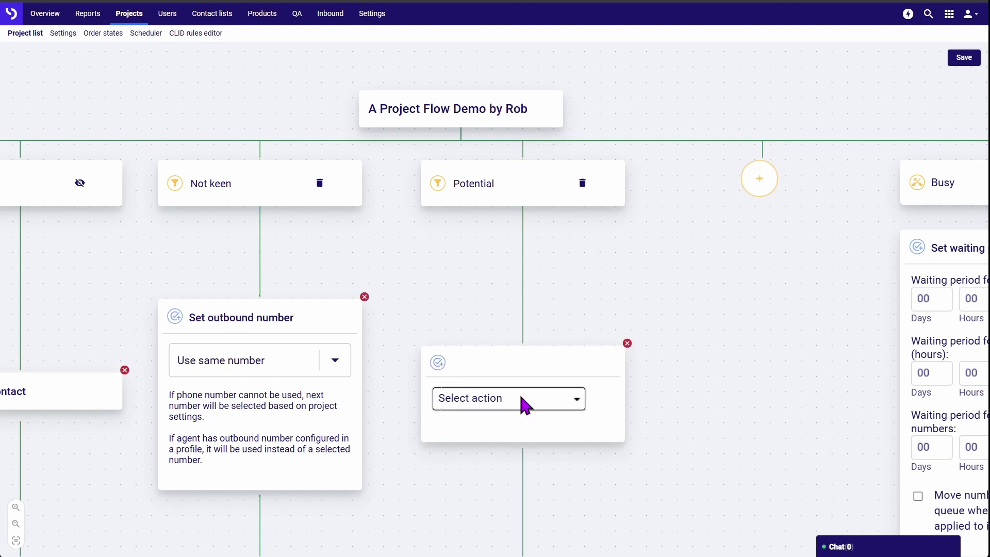
{"action": "left_click", "coordinate": [573, 400]}
{"action": "left_click", "coordinate": [527, 482]}
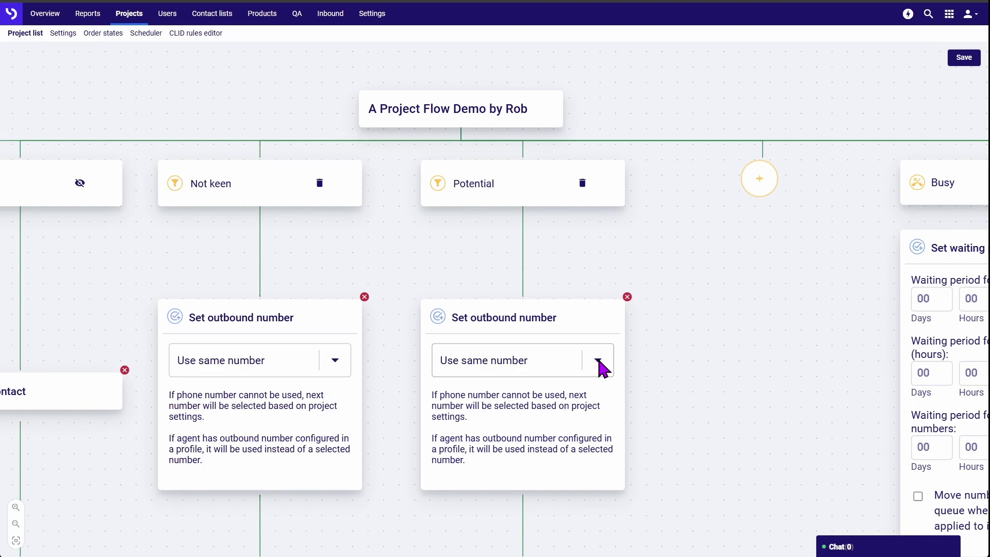
Add a Set waiting period action under Potential with 2 days for the called number and contact's other numbers, moving numbers in front of the call queue
{"action": "left_click_drag", "start_coordinate": [689, 450], "coordinate": [731, 245]}
{"action": "left_click_drag", "start_coordinate": [694, 520], "coordinate": [709, 331]}
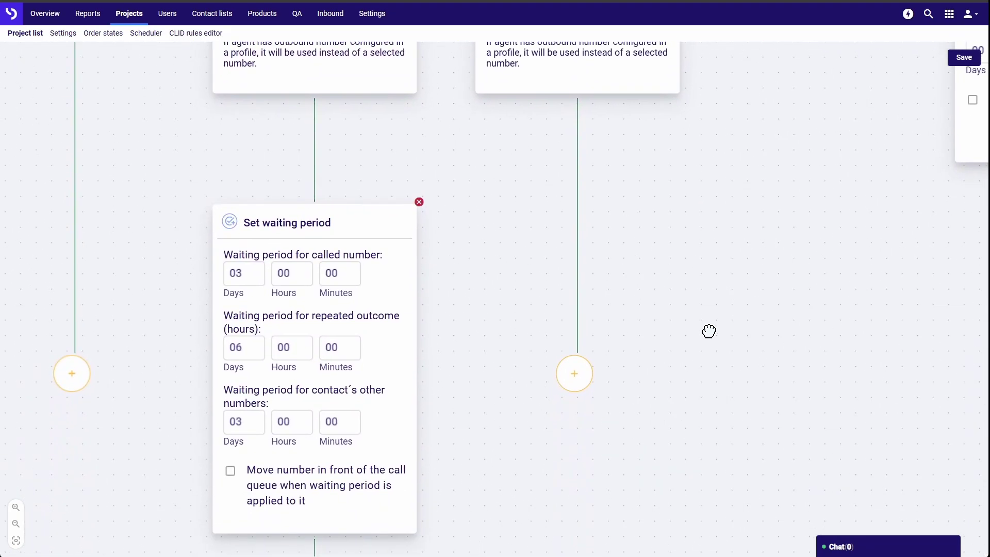
{"action": "left_click", "coordinate": [575, 375]}
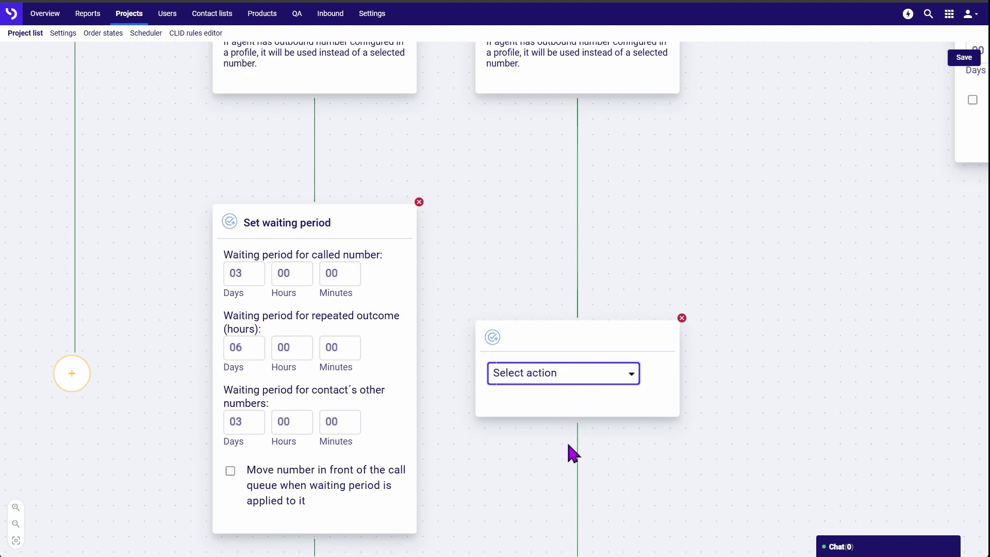
{"action": "left_click", "coordinate": [556, 491]}
{"action": "left_click_drag", "start_coordinate": [504, 276], "coordinate": [488, 276]}
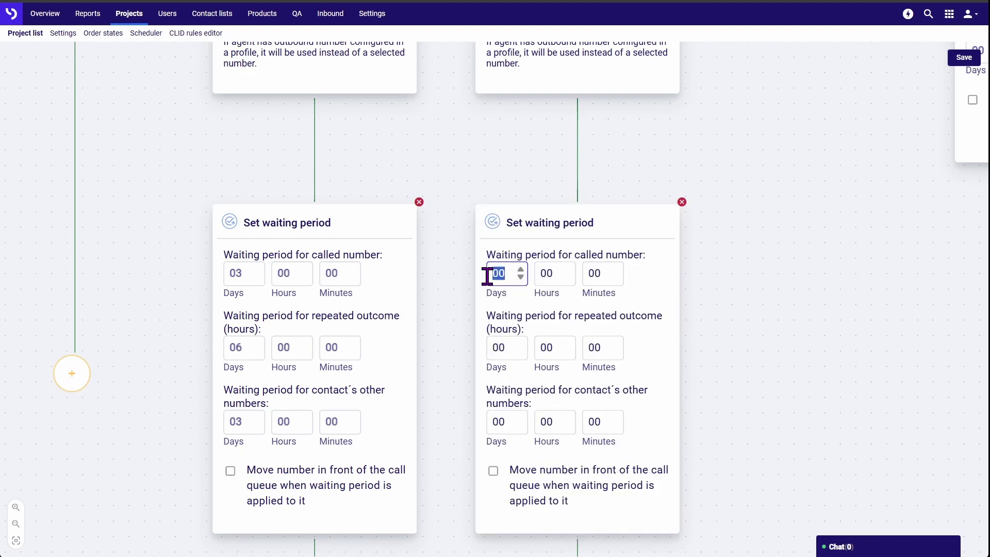
{"action": "type", "text": "2"}
{"action": "left_click_drag", "start_coordinate": [507, 422], "coordinate": [490, 422]}
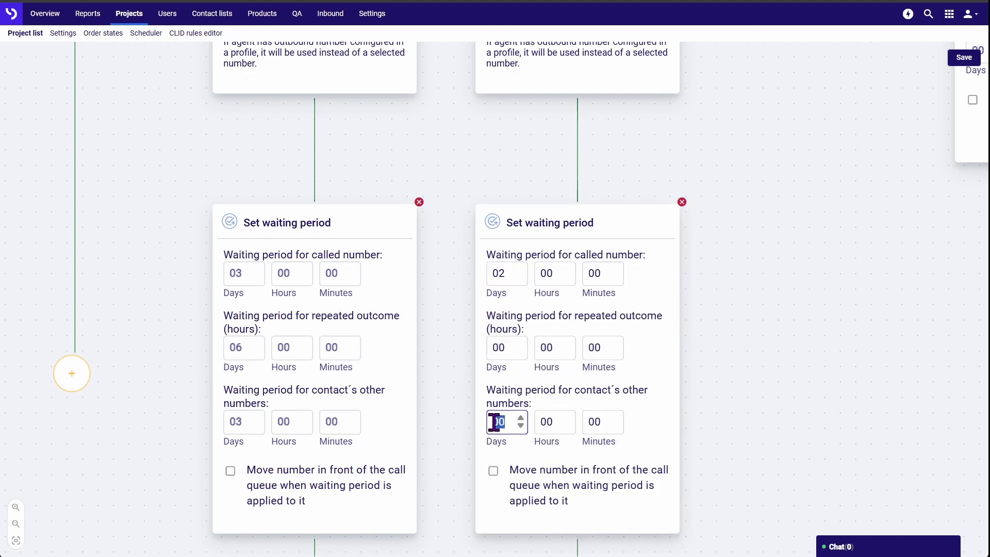
{"action": "type", "text": "2"}
{"action": "left_click", "coordinate": [493, 472]}
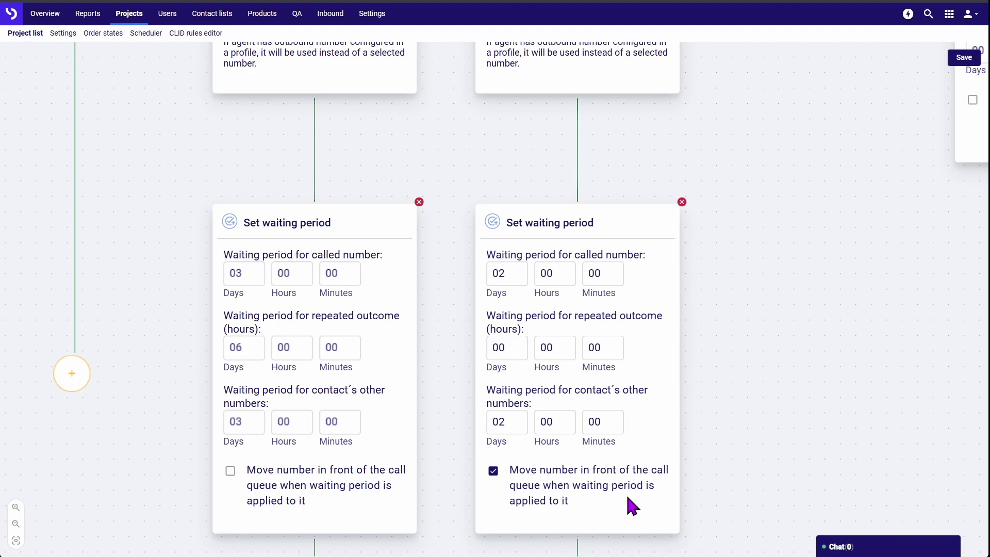
Add a Send SMS action below Potential's waiting period, using the Thank you SMS template with automatic sending enabled
{"action": "left_click_drag", "start_coordinate": [722, 509], "coordinate": [747, 193]}
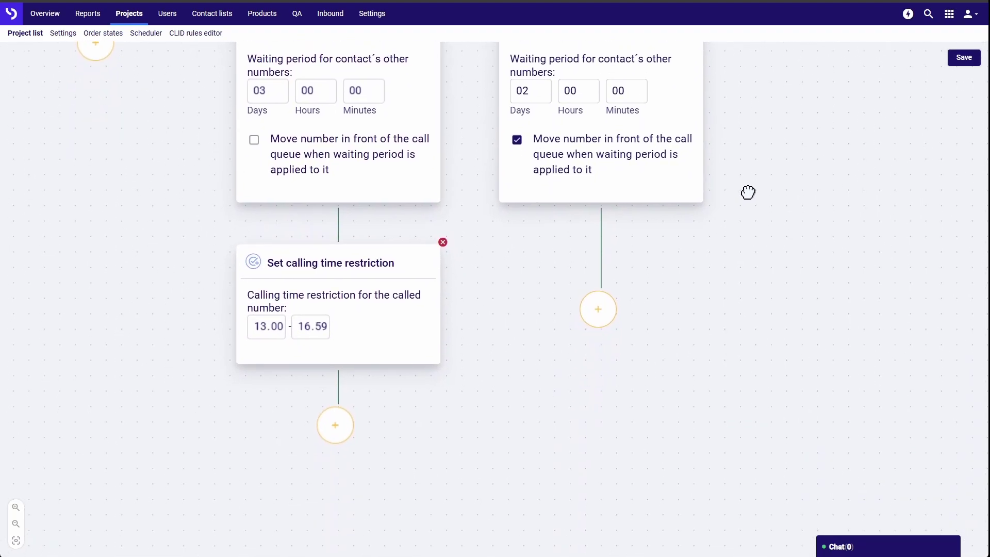
{"action": "left_click", "coordinate": [598, 312]}
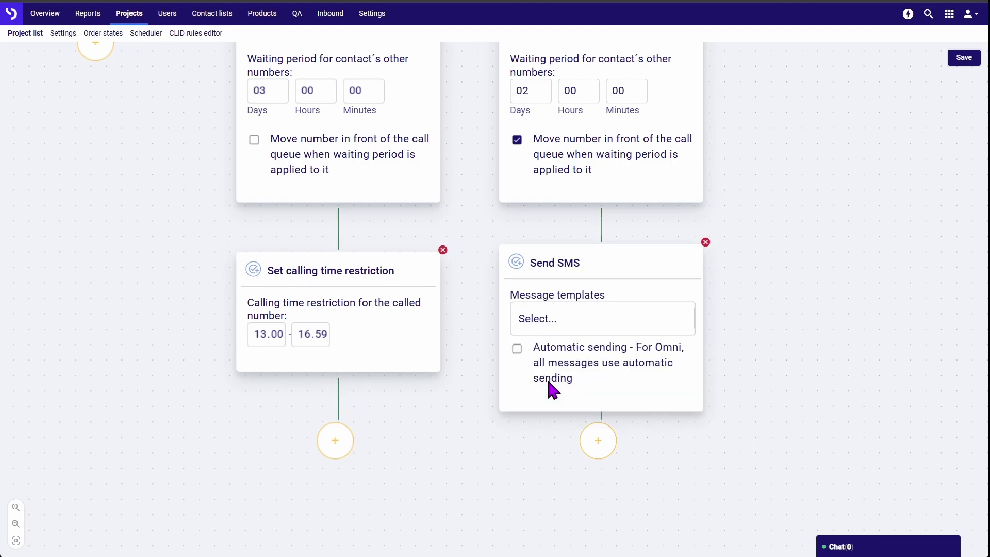
{"action": "left_click", "coordinate": [587, 320]}
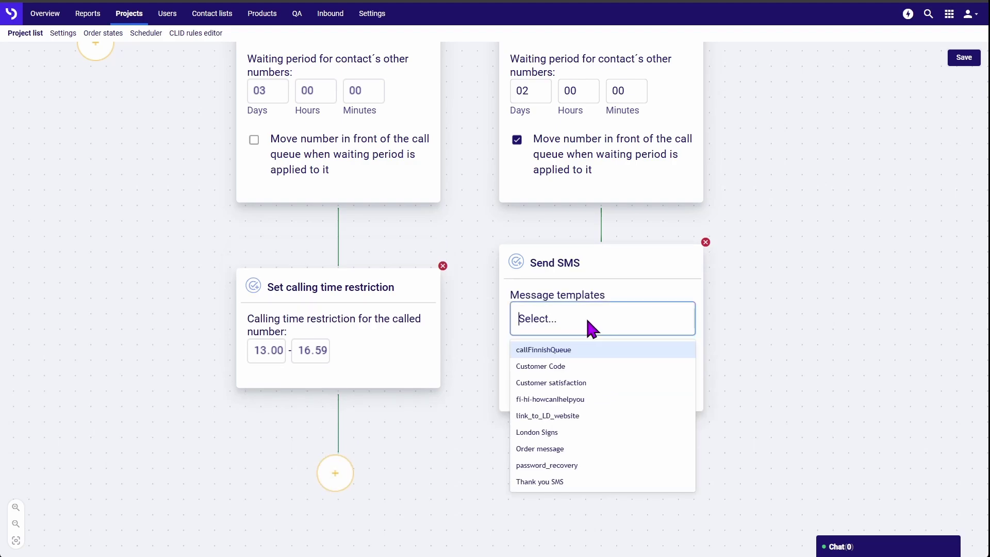
{"action": "left_click", "coordinate": [554, 485]}
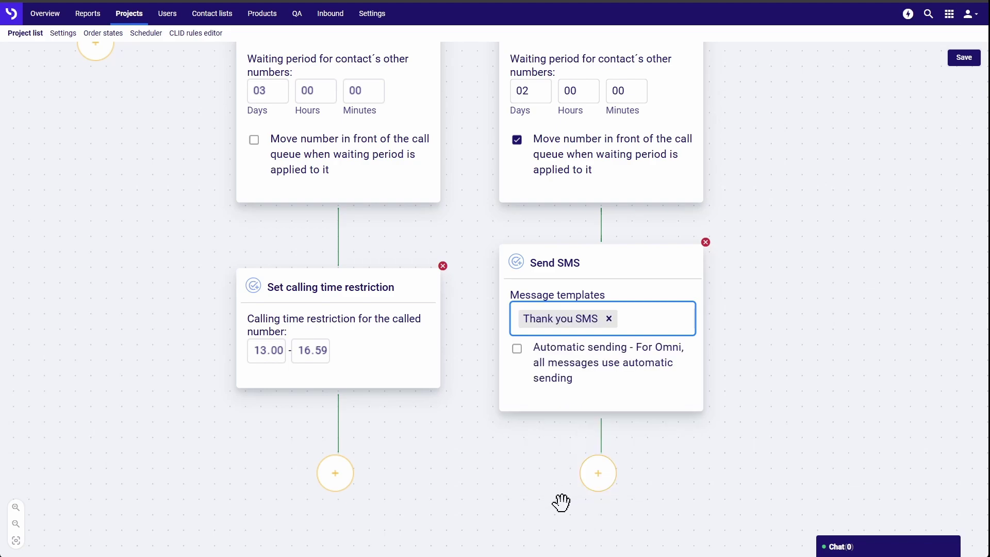
{"action": "left_click", "coordinate": [518, 350]}
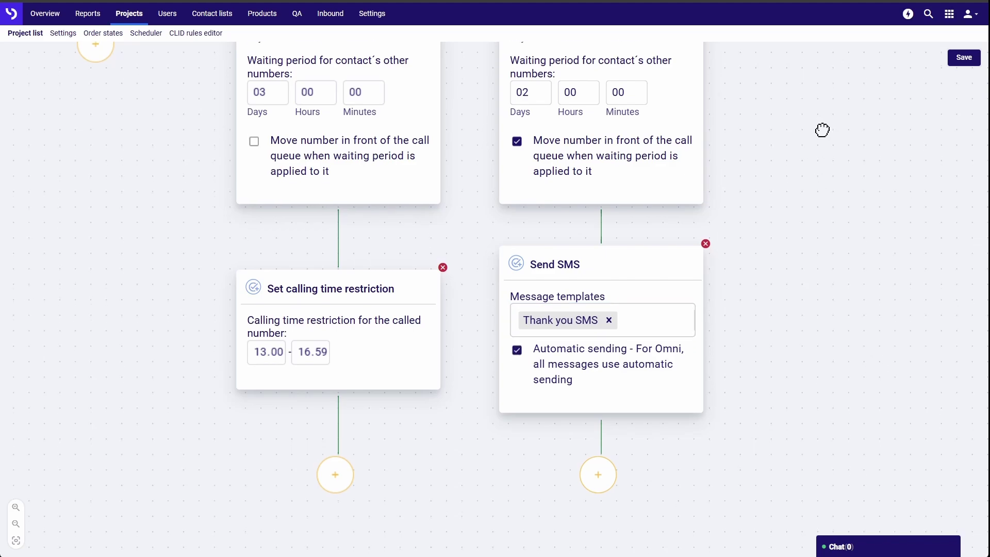
Review the Potential branch from its outcome down through the outbound number, waiting period and SMS actions
{"action": "left_click_drag", "start_coordinate": [822, 126], "coordinate": [778, 556]}
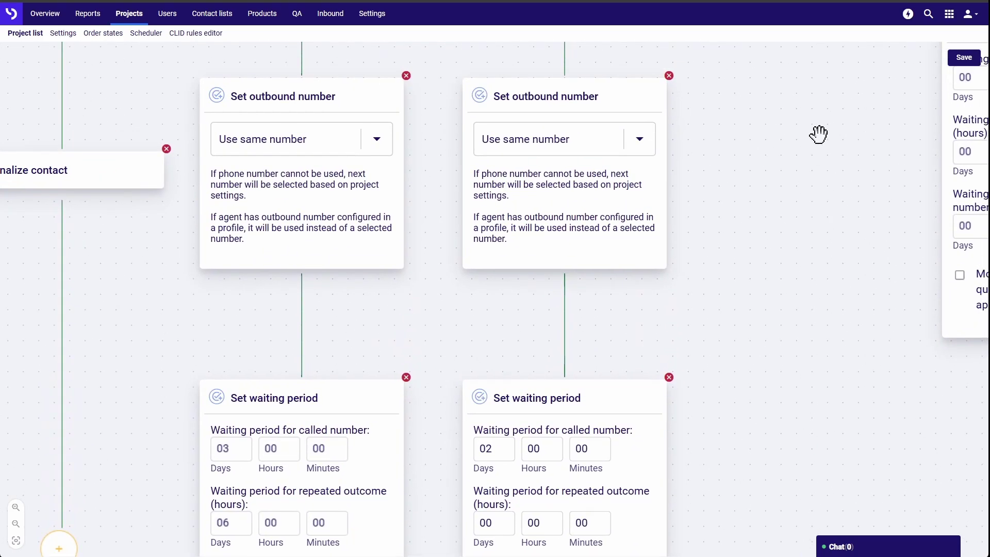
{"action": "left_click_drag", "start_coordinate": [802, 91], "coordinate": [799, 324]}
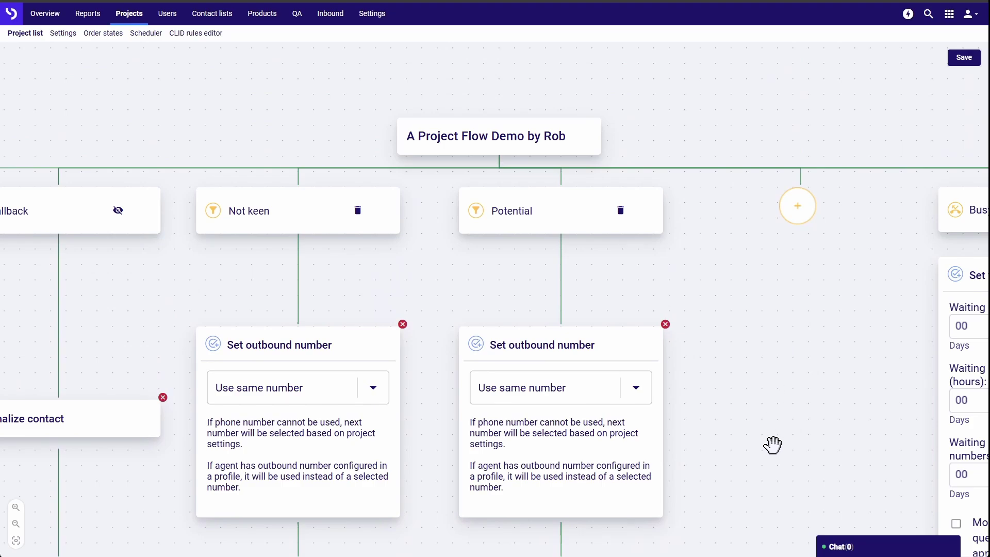
{"action": "left_click_drag", "start_coordinate": [773, 445], "coordinate": [798, 126]}
{"action": "left_click_drag", "start_coordinate": [786, 496], "coordinate": [789, 341]}
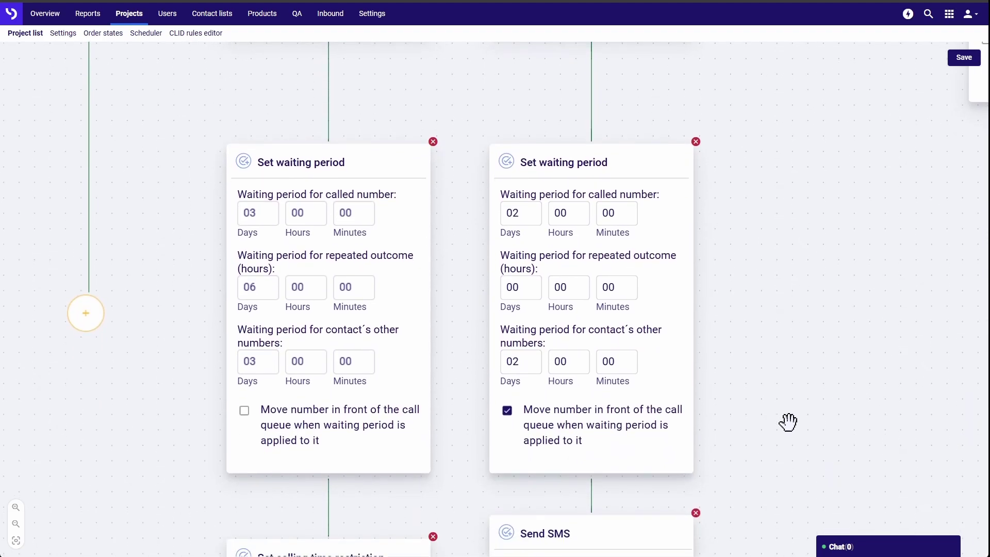
{"action": "left_click_drag", "start_coordinate": [789, 525], "coordinate": [800, 361]}
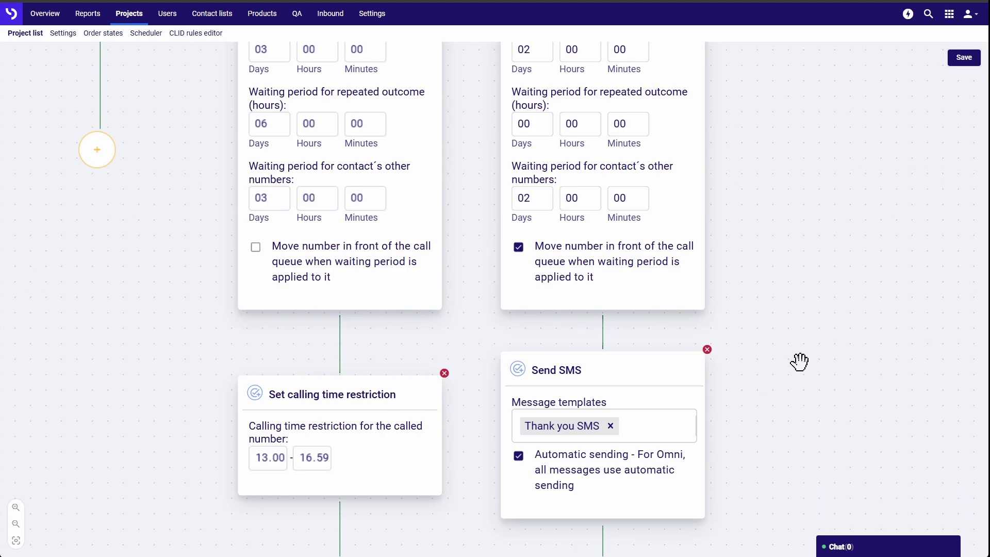
Try a Move contact action after Send SMS with Premium Membership List as the target, and remove the action again
{"action": "scroll", "coordinate": [457, 268], "scroll_direction": "down", "scroll_amount": 5}
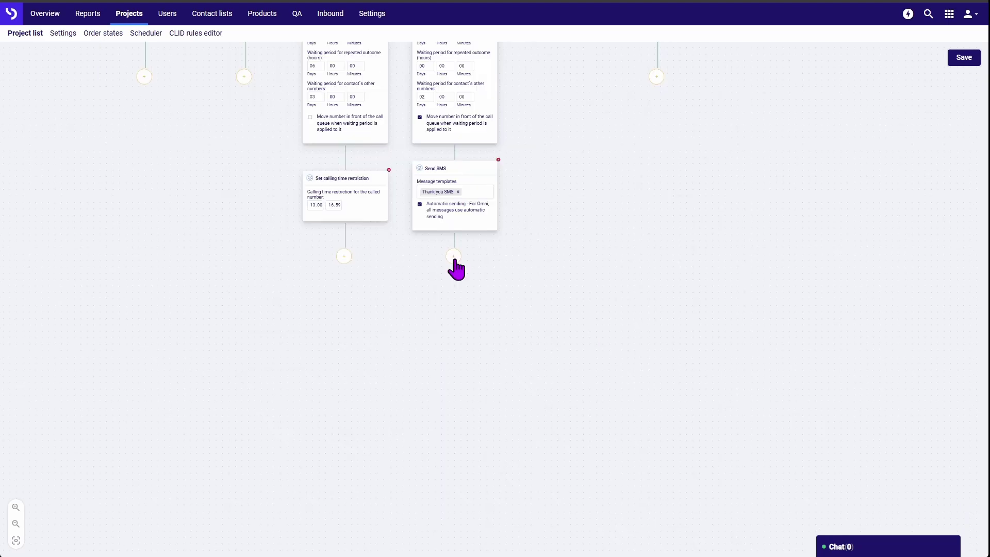
{"action": "left_click", "coordinate": [454, 256]}
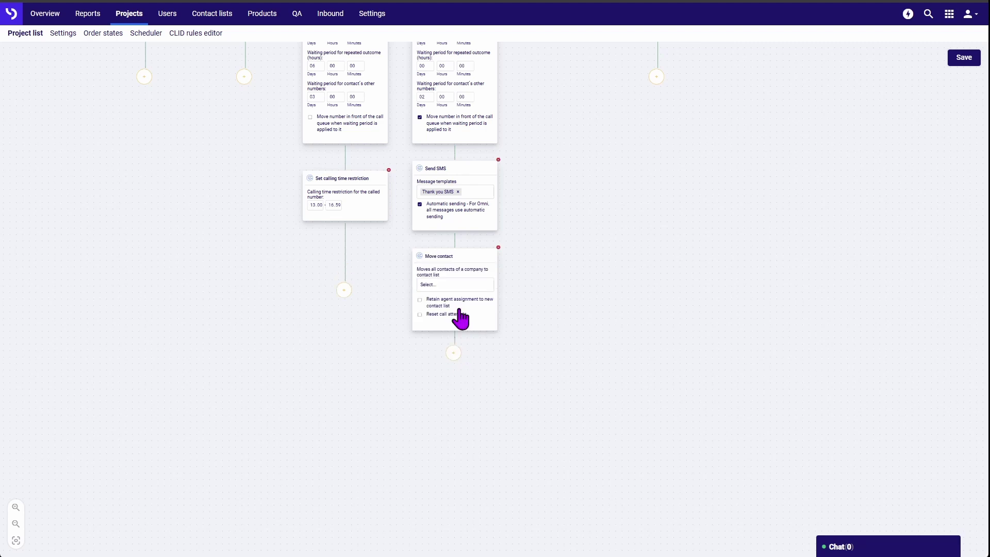
{"action": "left_click", "coordinate": [450, 283]}
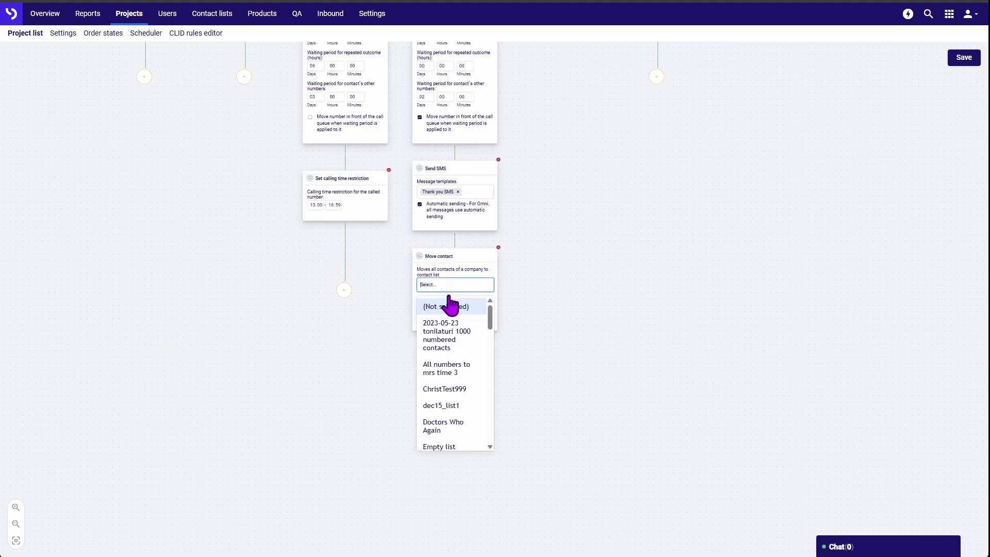
{"action": "scroll", "coordinate": [475, 413], "scroll_direction": "down", "scroll_amount": 10}
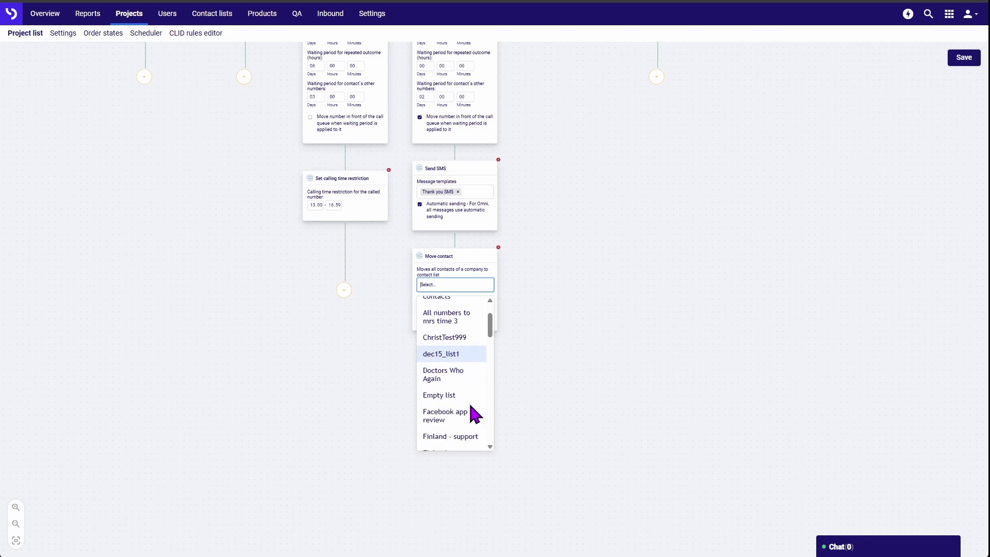
{"action": "left_click", "coordinate": [446, 413]}
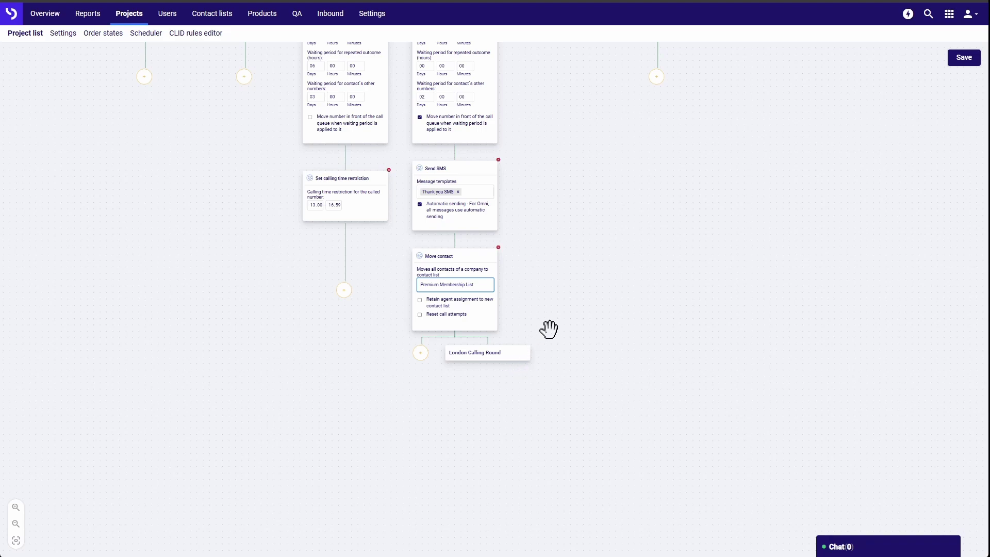
{"action": "left_click", "coordinate": [498, 247]}
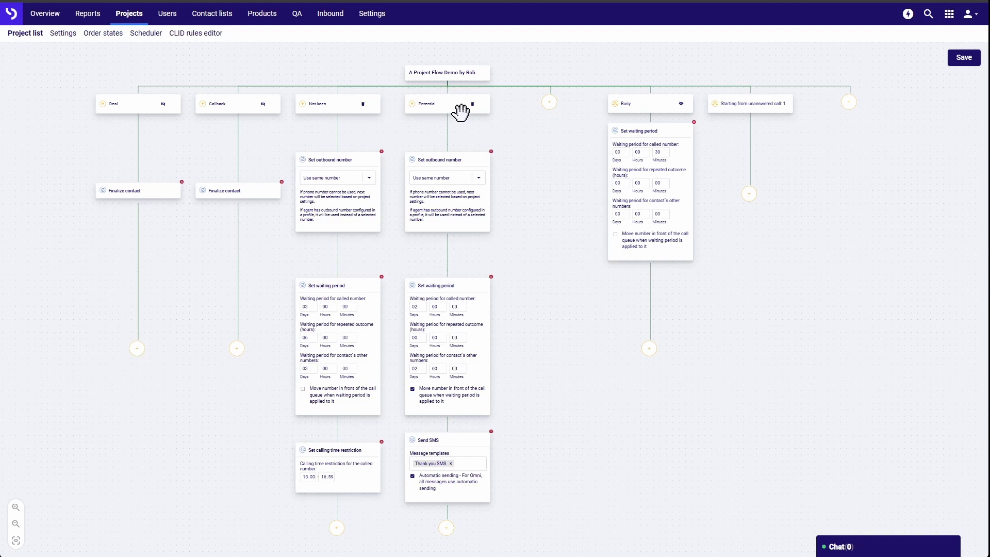
Try adding another project-specific outcome with an empty action, and delete both the action and the outcome
{"action": "left_click", "coordinate": [550, 103]}
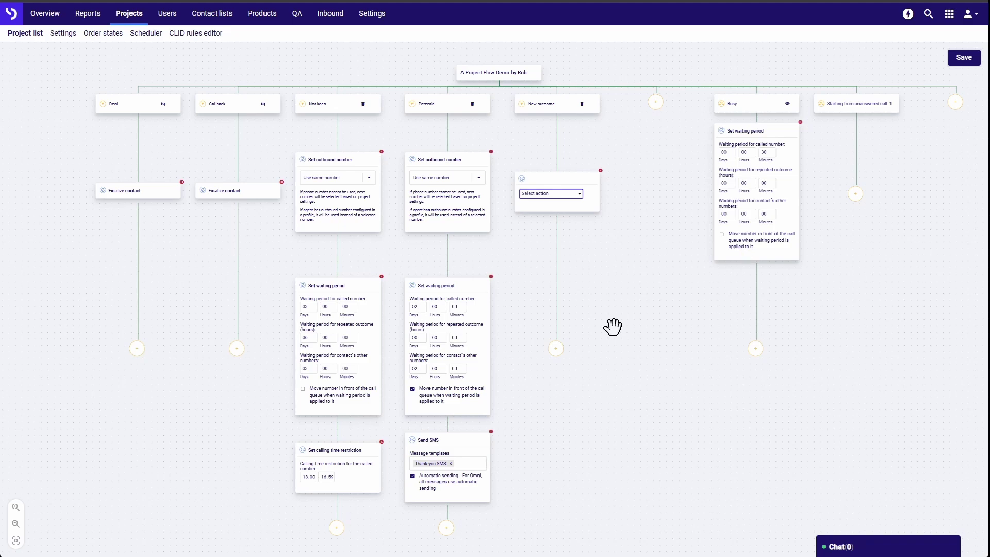
{"action": "left_click", "coordinate": [600, 171]}
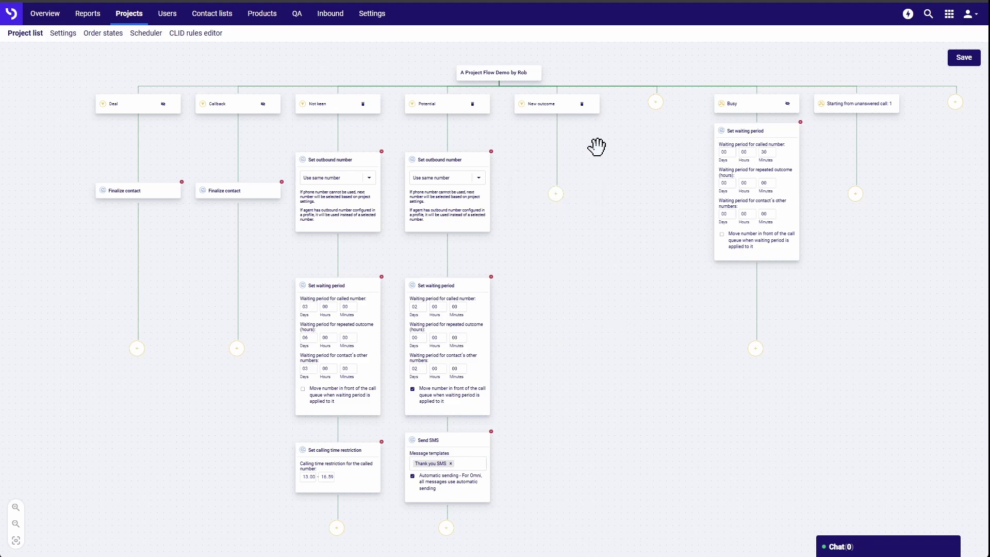
{"action": "left_click", "coordinate": [582, 105]}
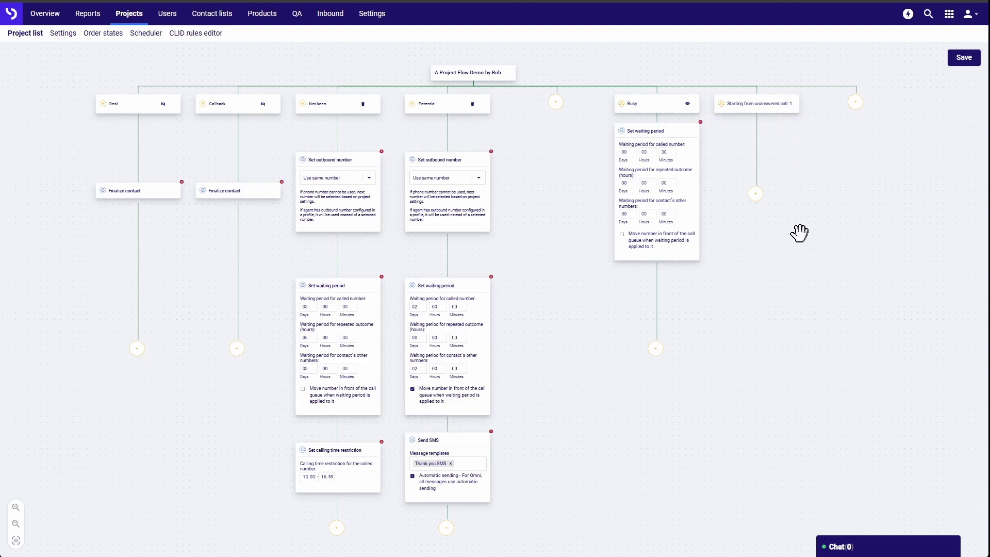
Add a Set waiting period action under unanswered call 1, with 1 day for the called number and 1 day for the contact's other numbers
{"action": "left_click", "coordinate": [756, 194]}
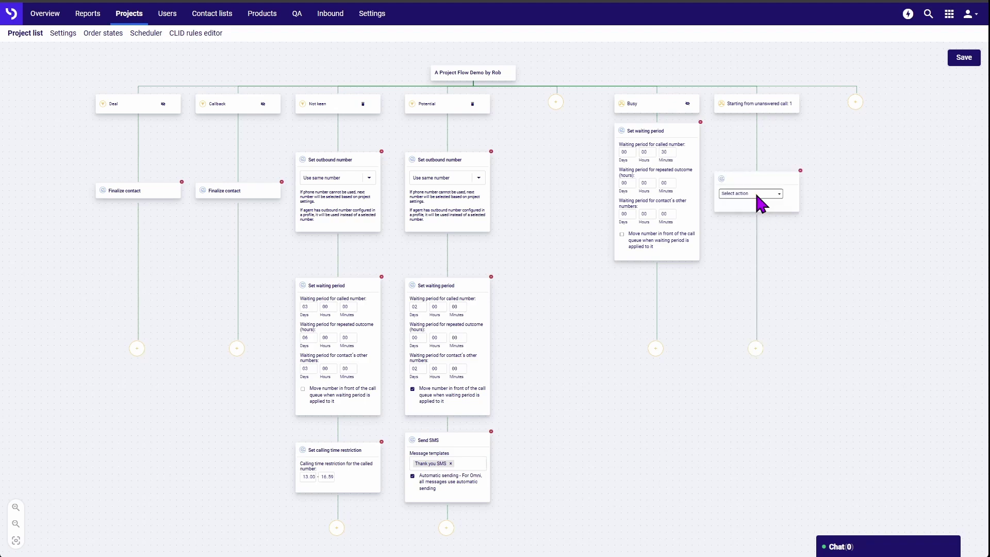
{"action": "left_click", "coordinate": [760, 196]}
{"action": "key", "text": "Down"}
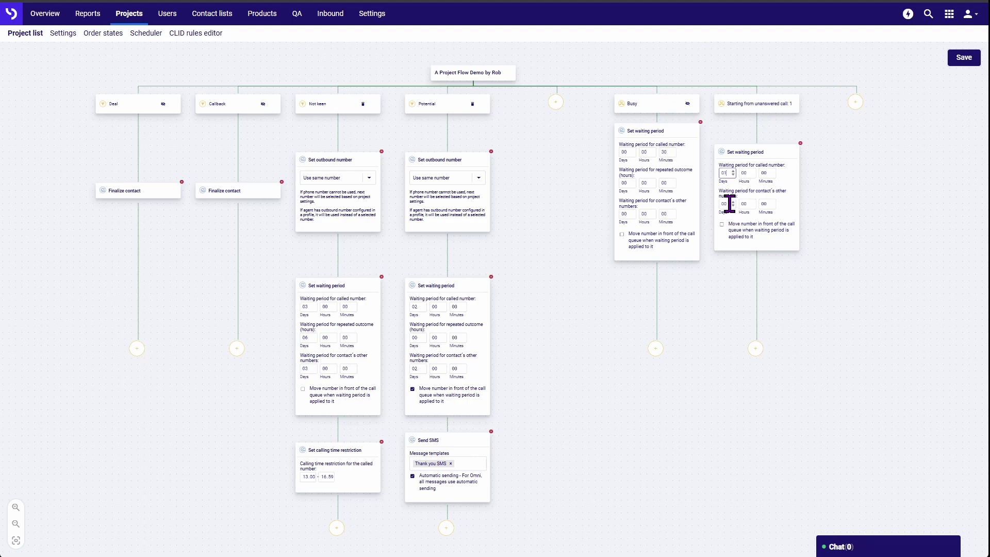
{"action": "left_click", "coordinate": [726, 203]}
{"action": "key", "text": "Up"}
{"action": "left_click", "coordinate": [825, 341]}
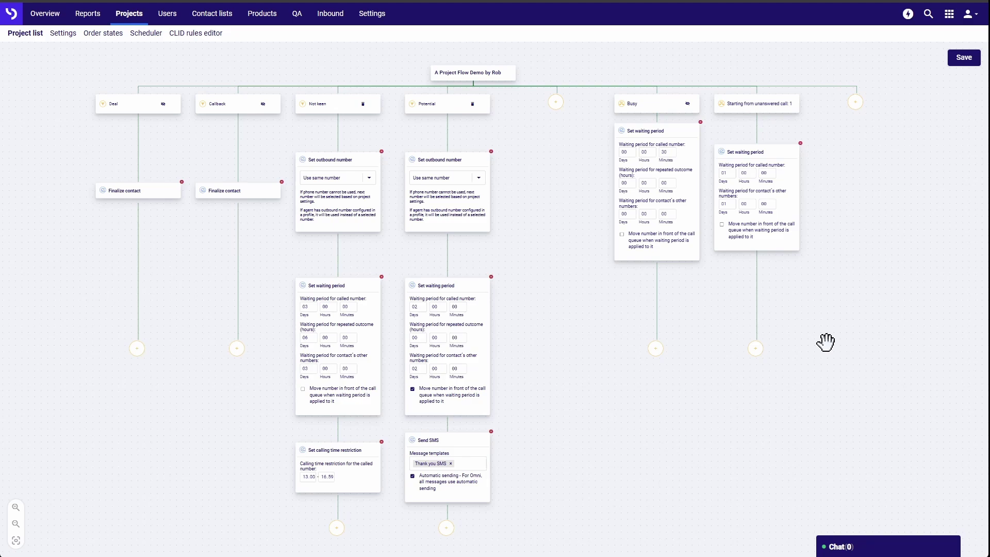
Add another unanswered-call branch after the call 1 branch and set it to start from unanswered call 4
{"action": "left_click", "coordinate": [856, 105]}
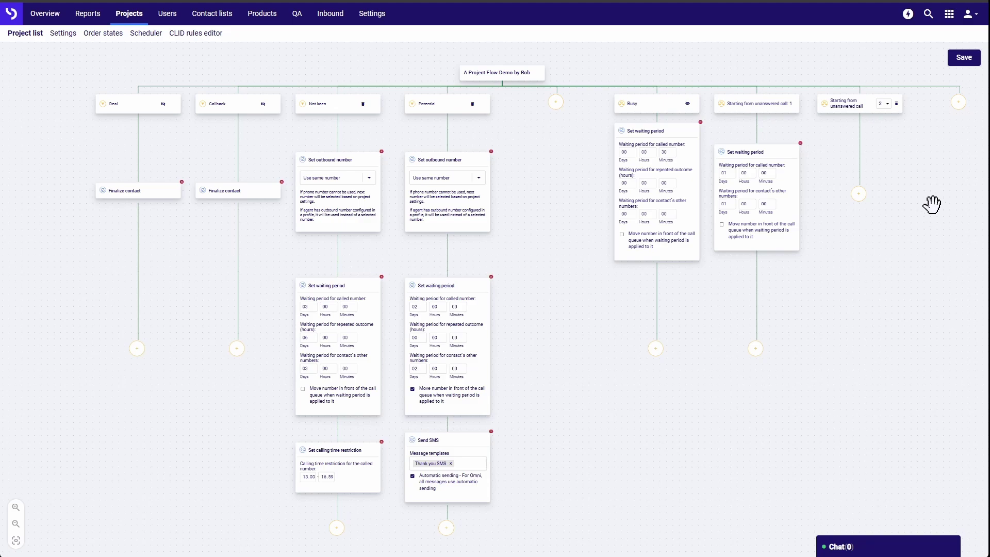
{"action": "scroll", "coordinate": [931, 187], "scroll_direction": "up", "scroll_amount": 2}
{"action": "scroll", "coordinate": [931, 187], "scroll_direction": "up", "scroll_amount": 1}
{"action": "left_click_drag", "start_coordinate": [932, 186], "coordinate": [839, 325]}
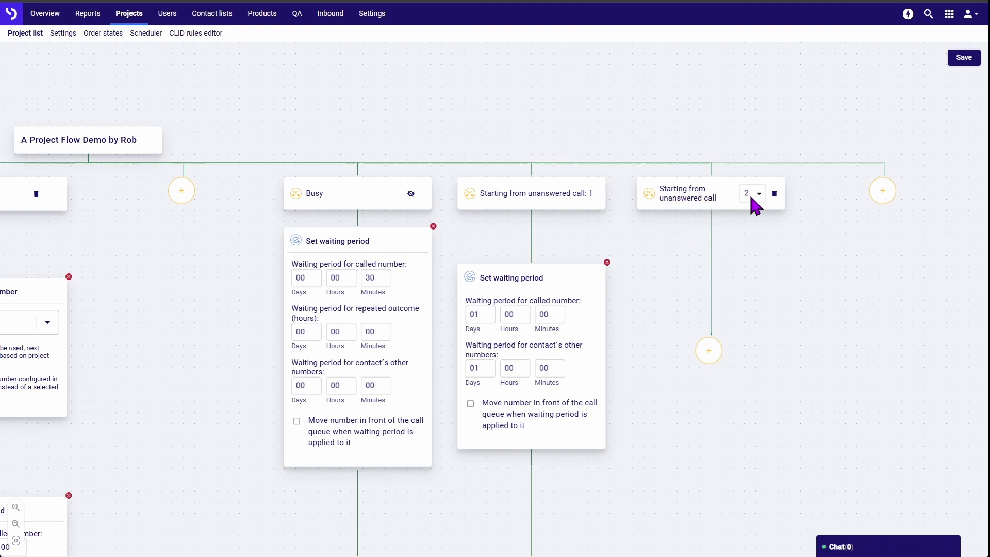
{"action": "left_click", "coordinate": [753, 234]}
Add a further branch starting from unanswered call 7, with a Finalize contact action below it
{"action": "left_click", "coordinate": [879, 193]}
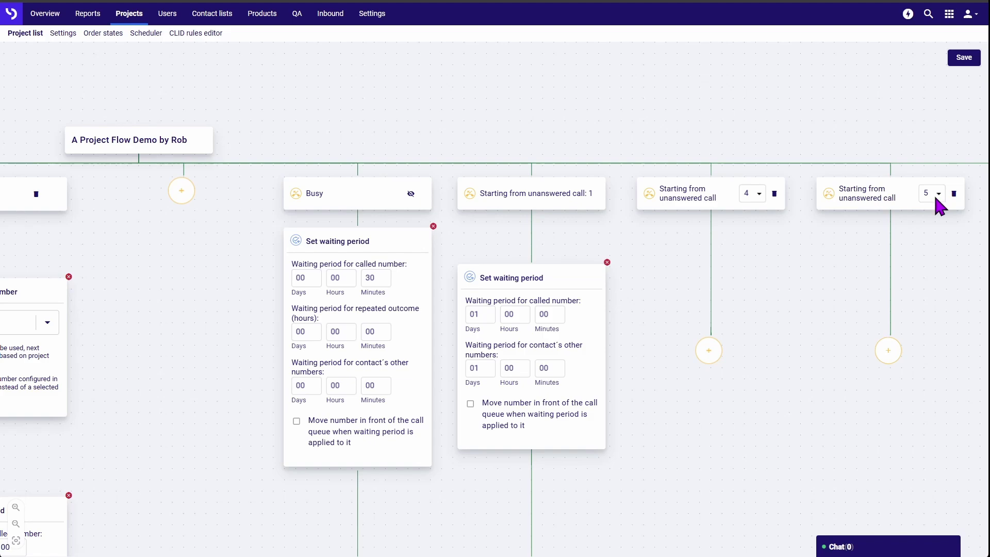
{"action": "left_click", "coordinate": [934, 242]}
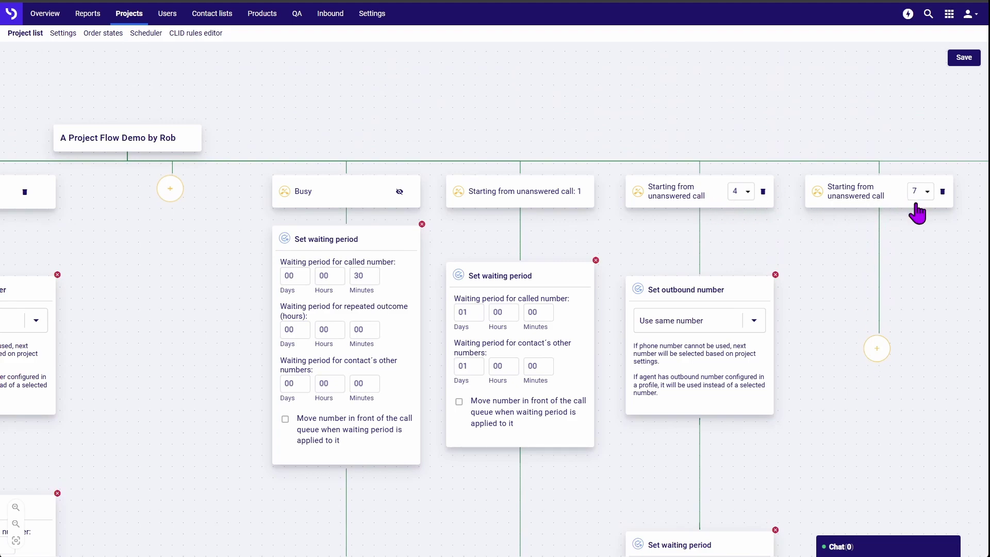
{"action": "left_click", "coordinate": [876, 349]}
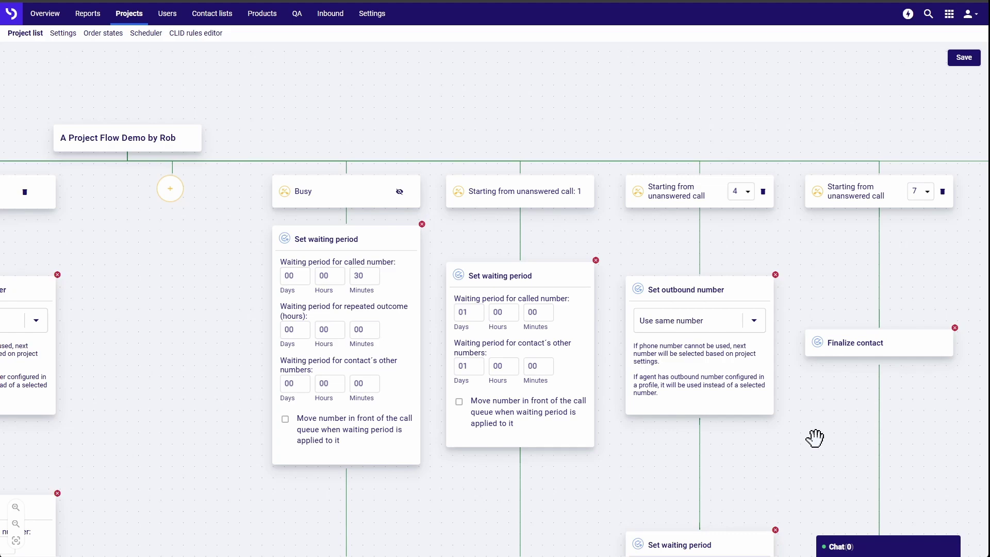
Review the Potential branch's outbound number, waiting period and Send SMS actions up close, ending with the whole flow in view
{"action": "left_click", "coordinate": [16, 540]}
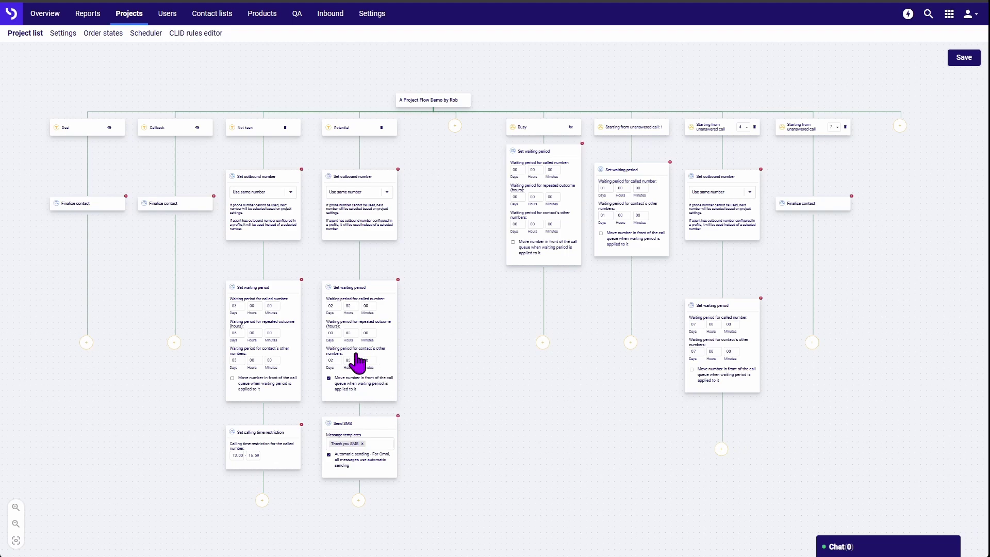
{"action": "scroll", "coordinate": [411, 378], "scroll_direction": "up", "scroll_amount": 5}
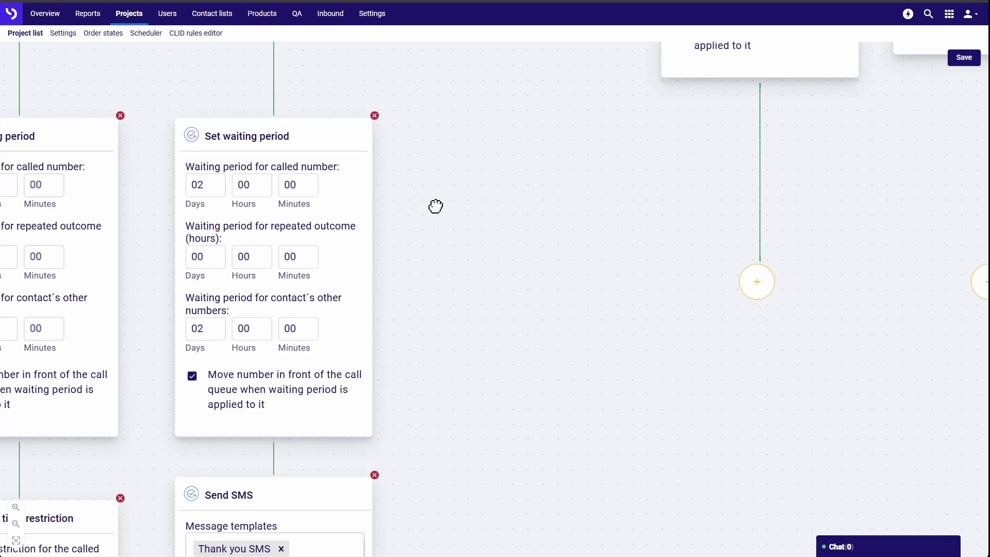
{"action": "left_click_drag", "start_coordinate": [435, 205], "coordinate": [452, 68]}
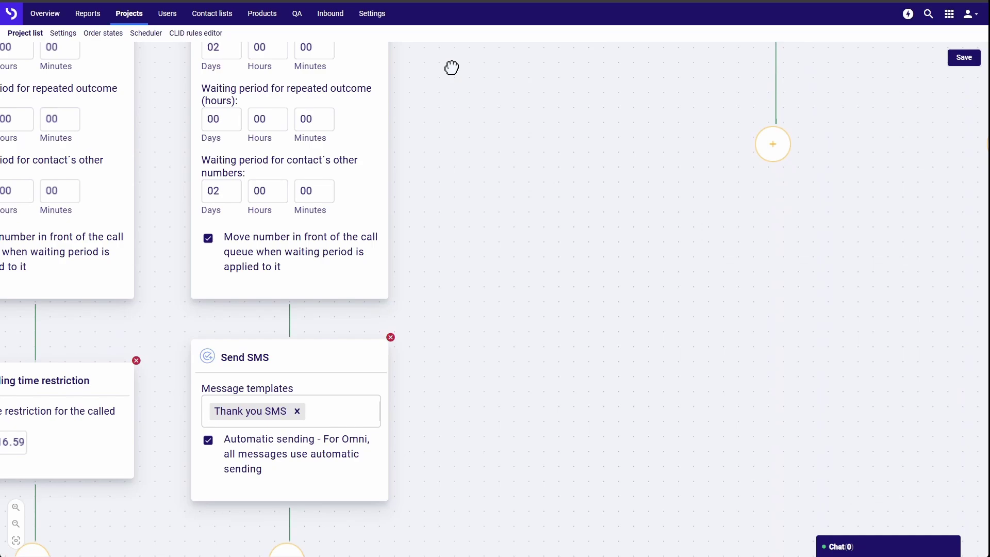
{"action": "left_click_drag", "start_coordinate": [764, 272], "coordinate": [756, 556]}
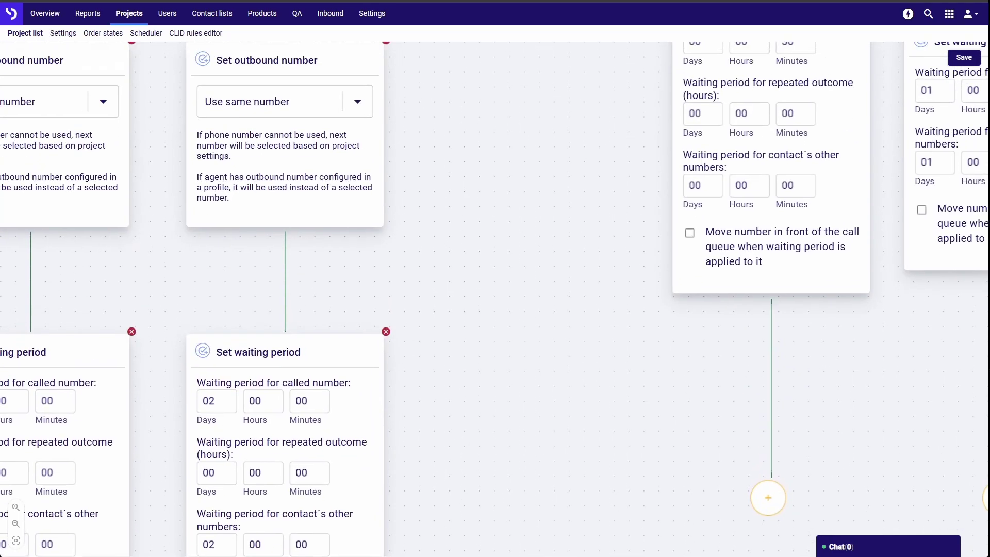
{"action": "left_click", "coordinate": [16, 540]}
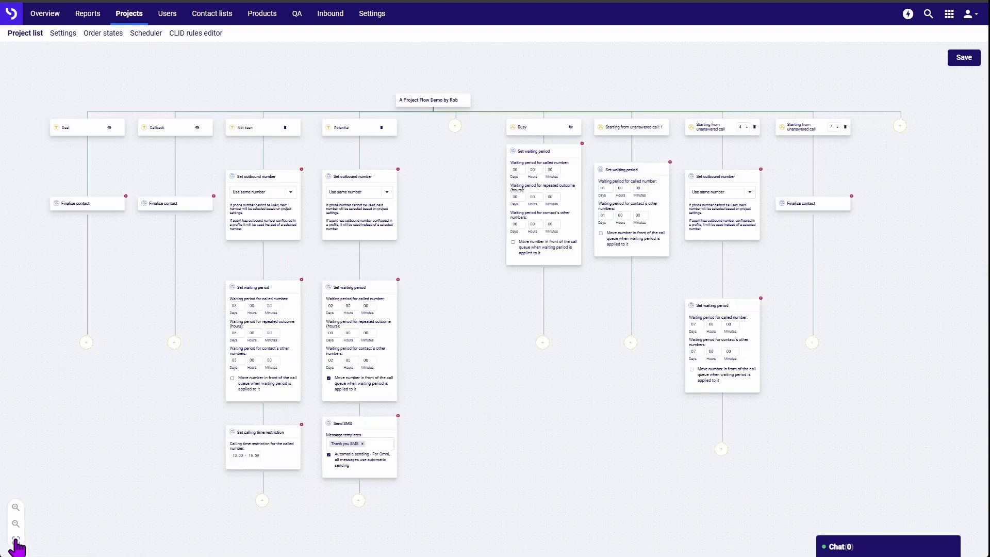